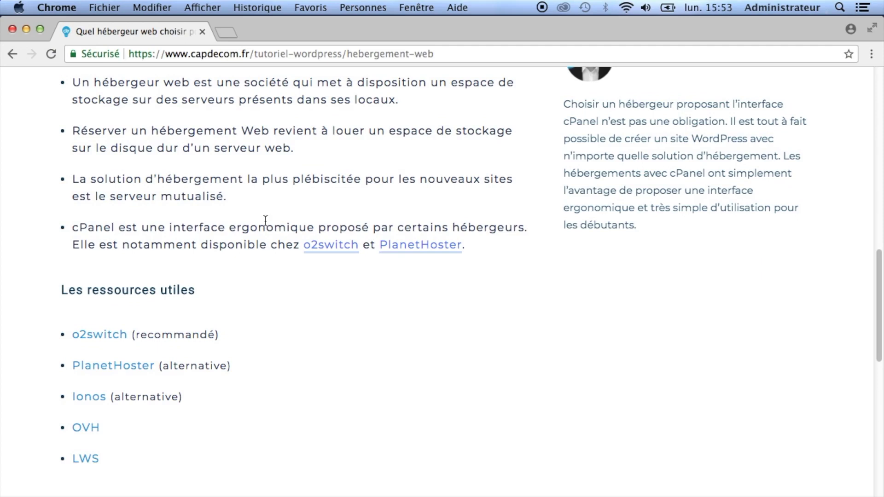
Step: Open the o2switch, PlanetHoster, Ionos, OVH and LWS links from the useful resources list in separate new tabs
scroll(265, 221, down, 1)
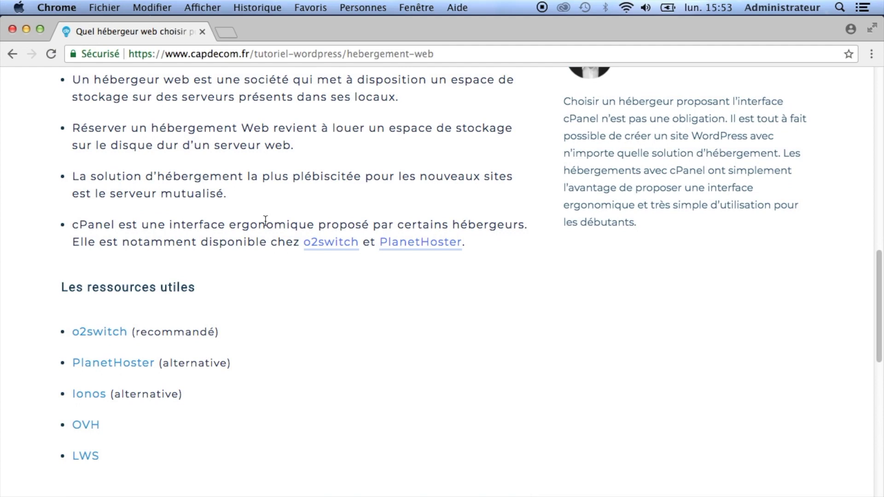
right_click(102, 331)
click(123, 346)
right_click(114, 367)
click(153, 366)
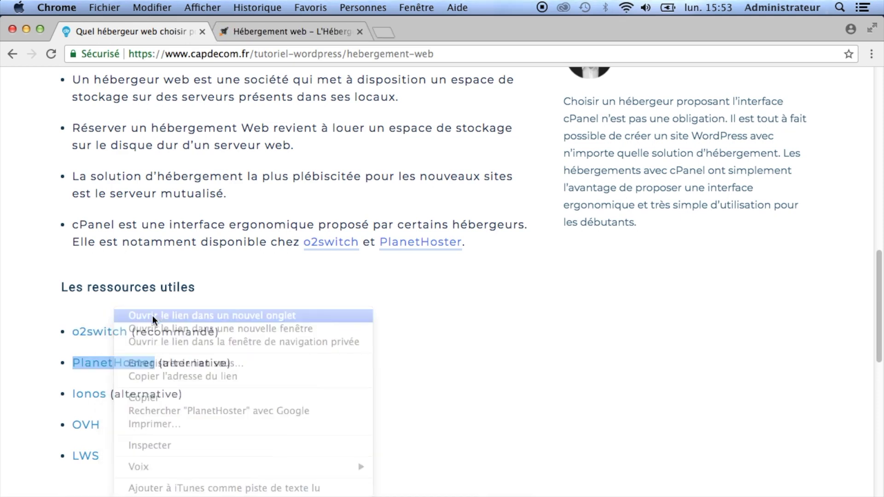
right_click(92, 395)
click(142, 318)
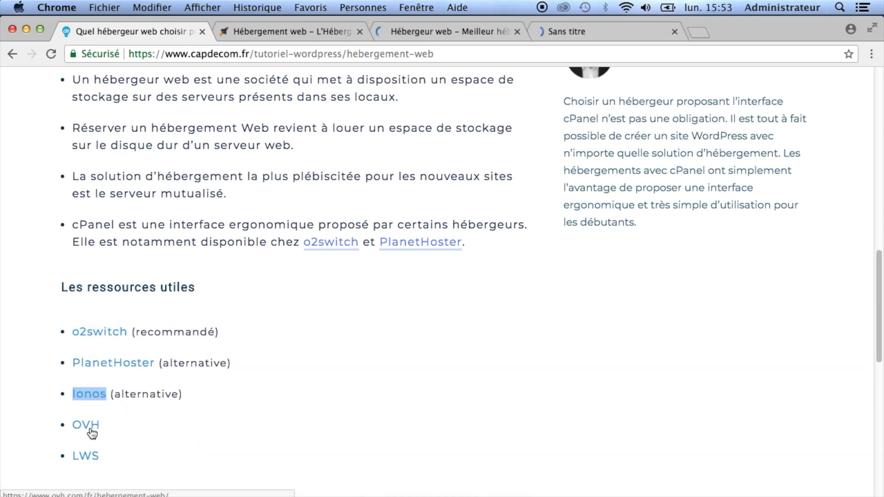
right_click(88, 425)
click(146, 315)
right_click(94, 455)
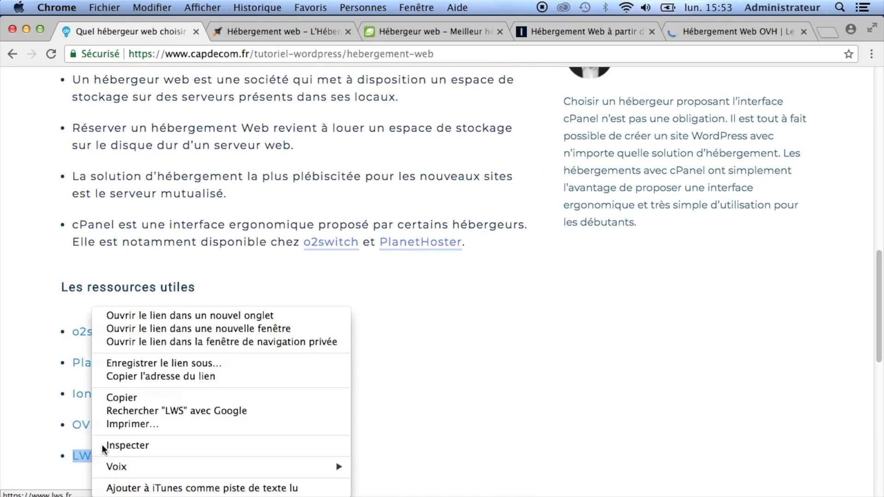
click(169, 316)
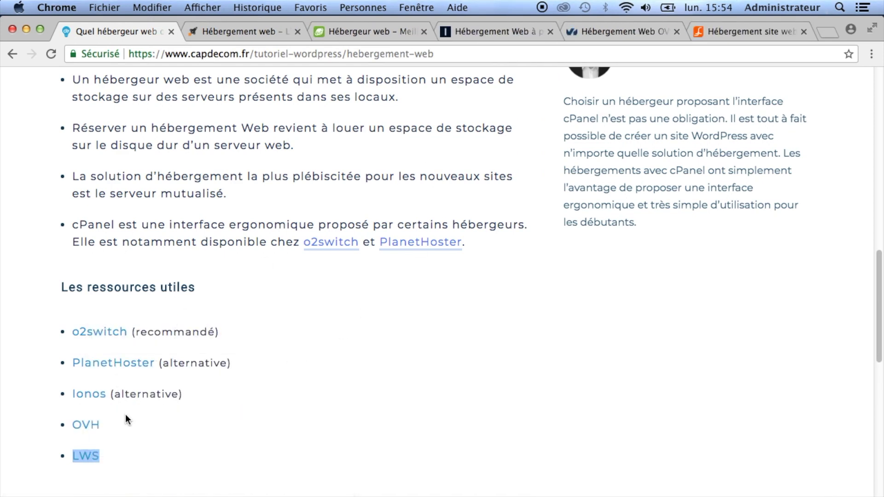
Step: Review the o2switch unlimited hosting page, including its monthly price and included features
click(261, 33)
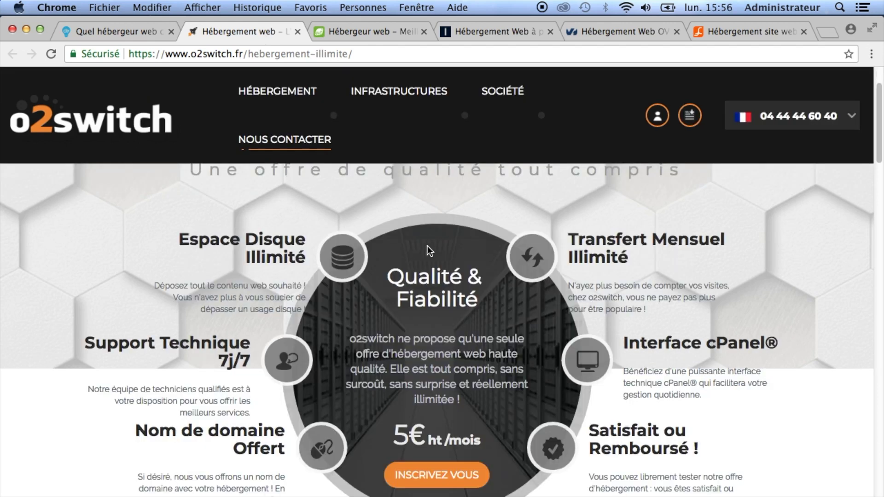
scroll(429, 254, up, 1)
scroll(429, 260, down, 2)
drag(399, 430, 480, 435)
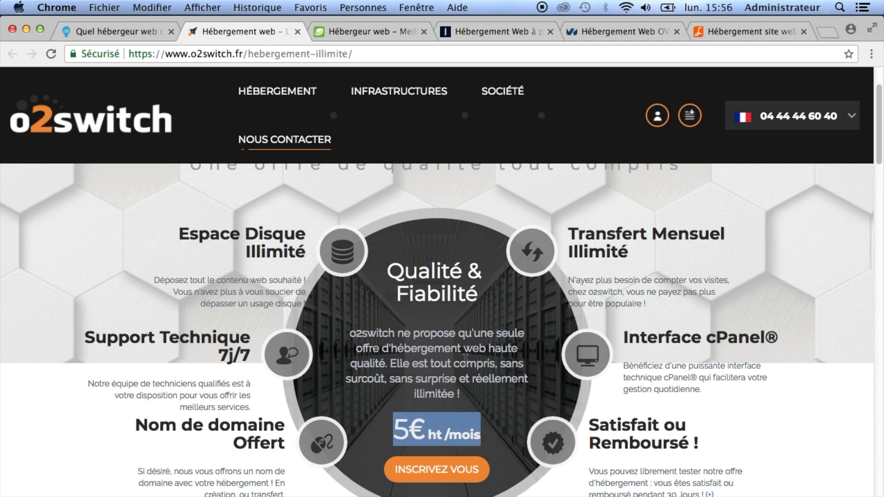
click(467, 359)
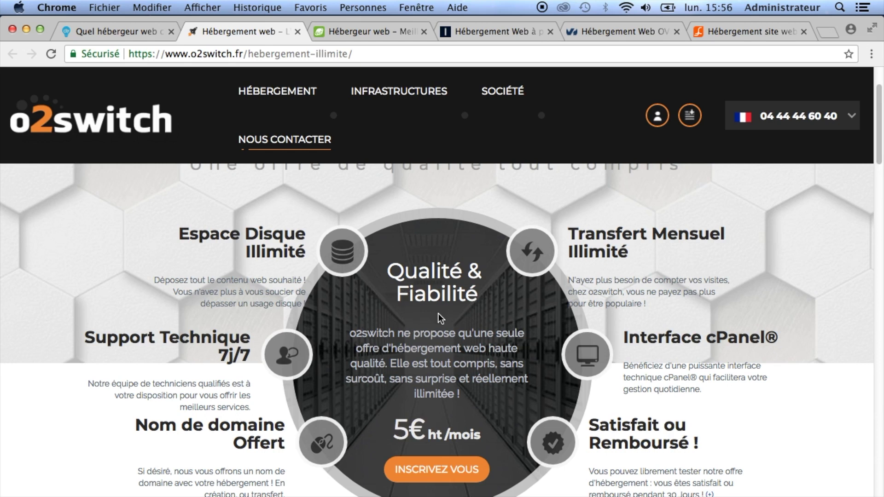
scroll(438, 315, up, 1)
scroll(439, 314, up, 5)
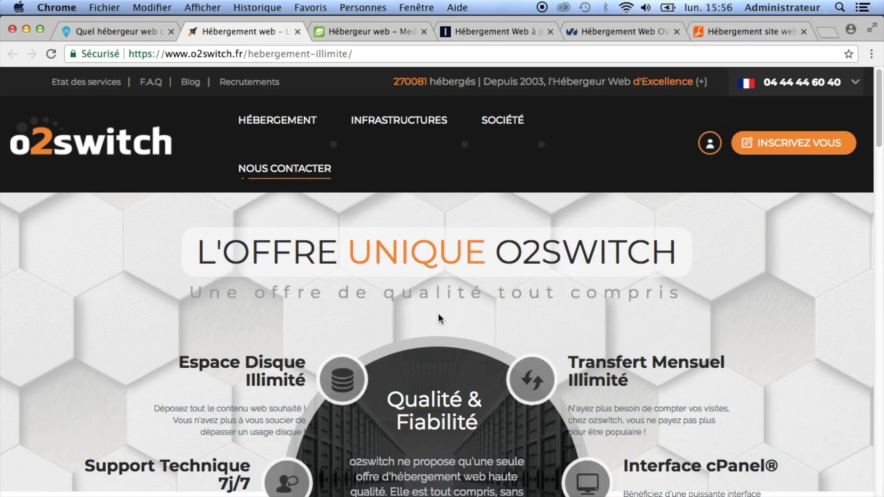
scroll(439, 318, down, 1)
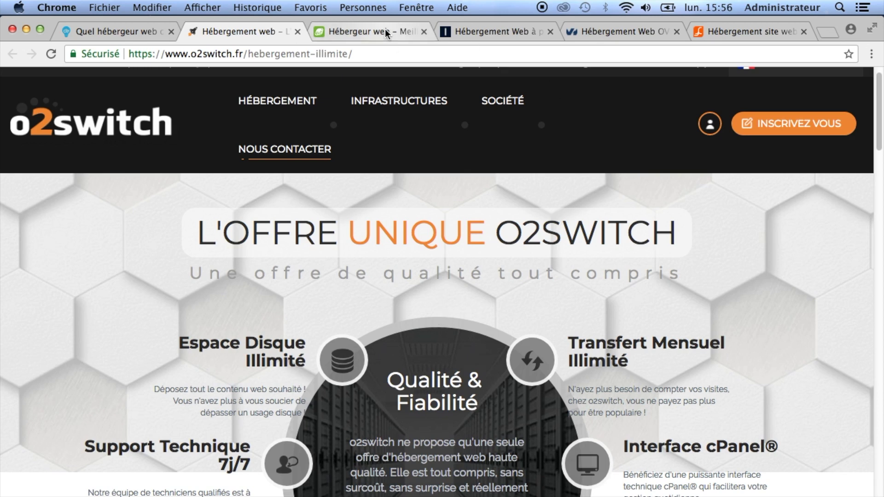
Step: Review PlanetHoster's unlimited web hosting and dedicated server offers with their starting prices
click(354, 30)
scroll(454, 186, down, 5)
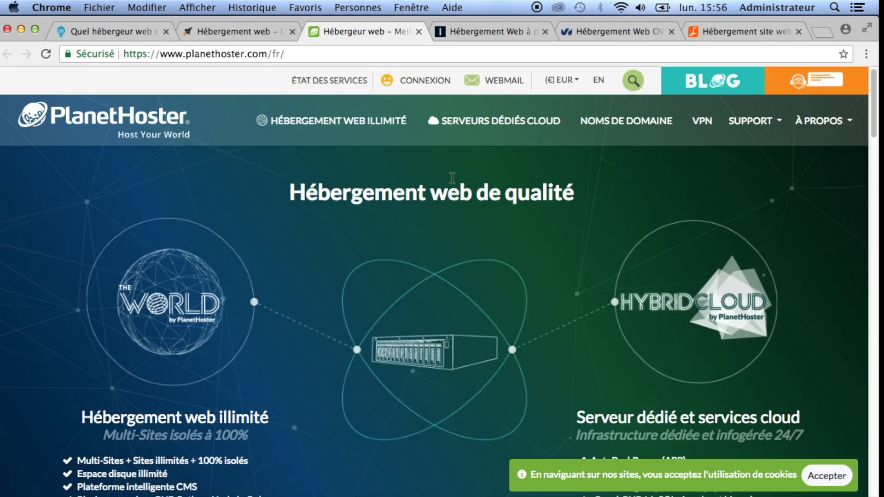
scroll(454, 186, down, 5)
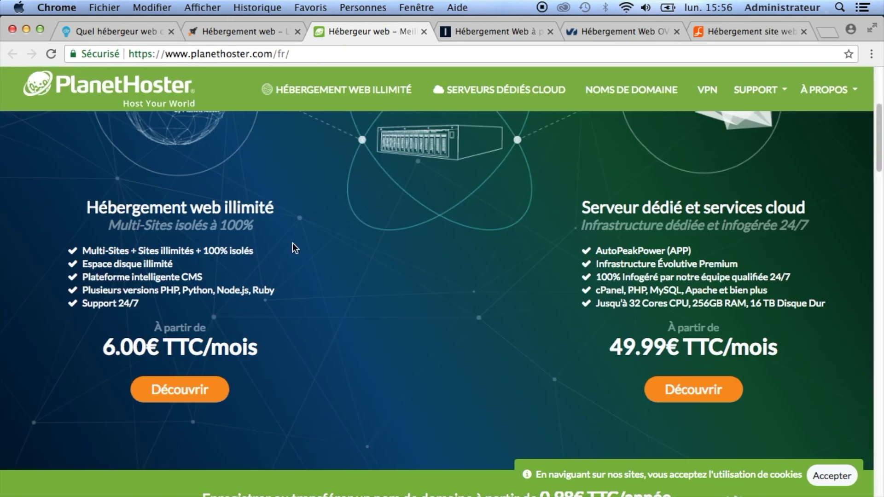
scroll(289, 243, up, 3)
scroll(283, 242, up, 2)
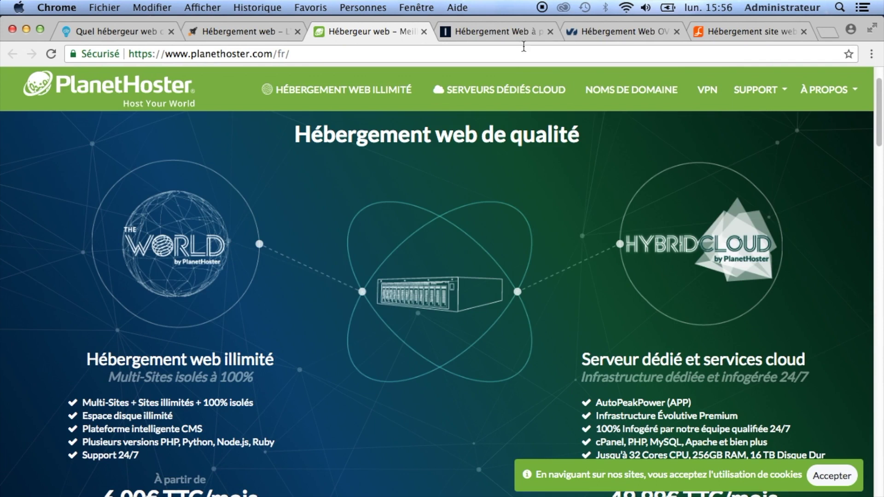
Step: Look over the Ionos, OVH and LWS hosting pages one after another
click(525, 33)
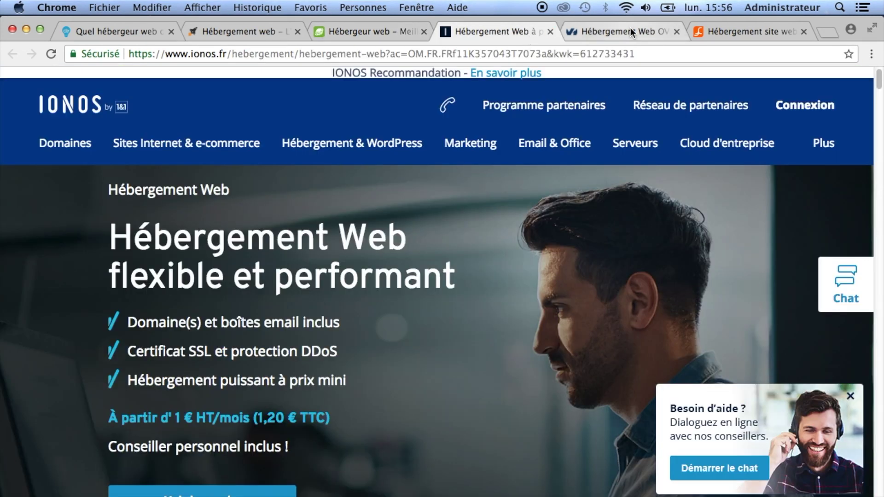
click(596, 32)
click(728, 33)
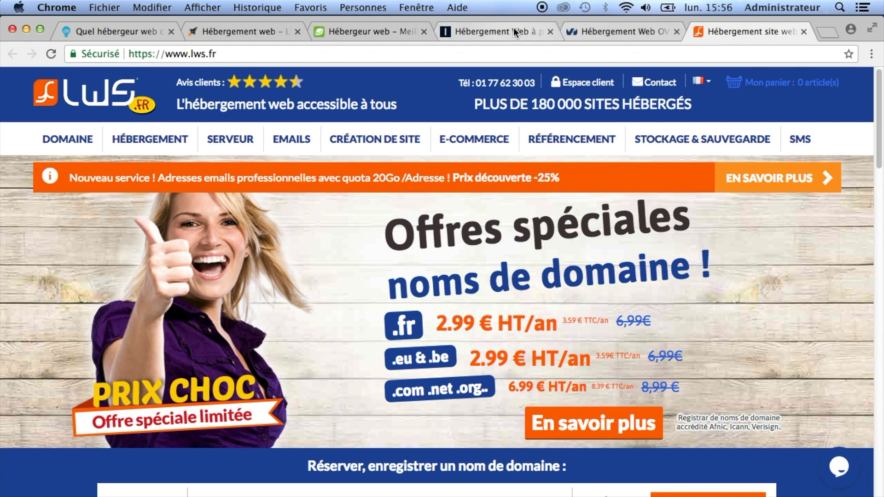
Step: Compare the single o2switch offer with the pricing of the Ionos hosting packs
click(487, 28)
click(242, 31)
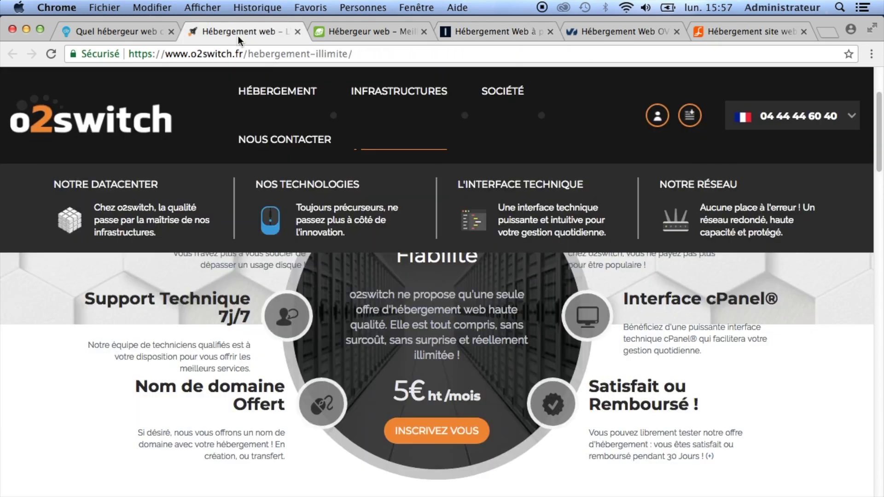
scroll(504, 386, down, 3)
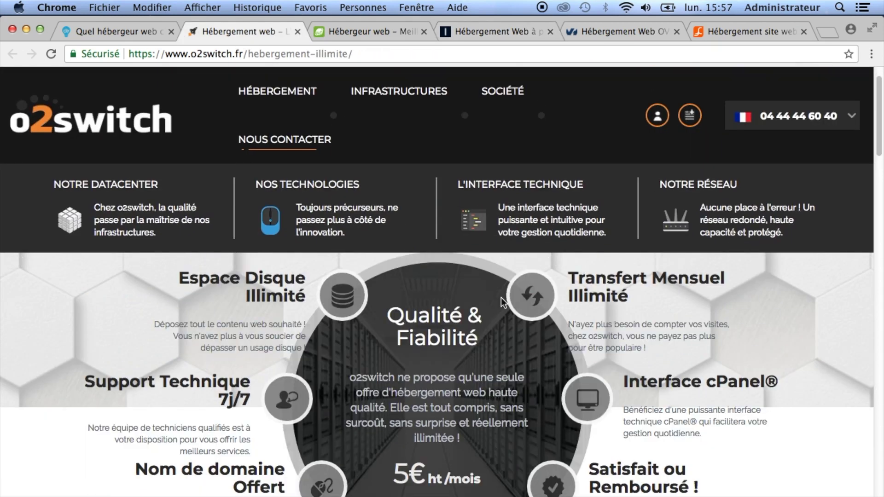
click(502, 29)
scroll(454, 179, down, 3)
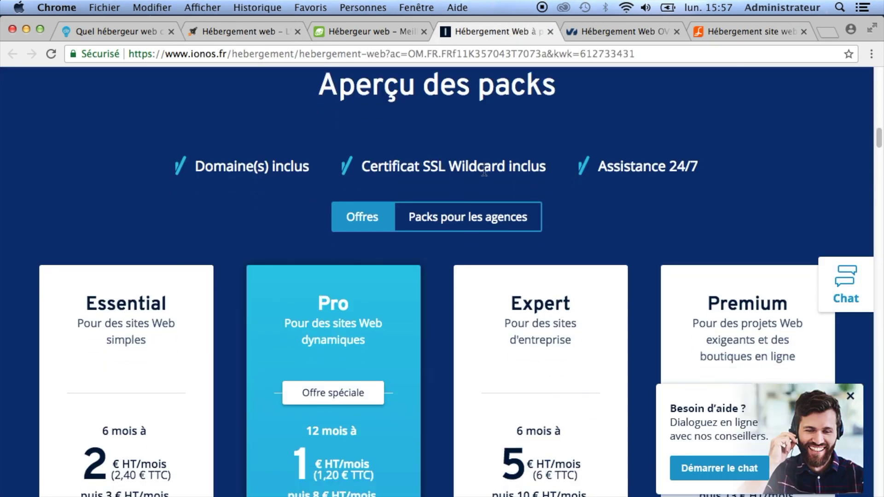
scroll(360, 187, down, 2)
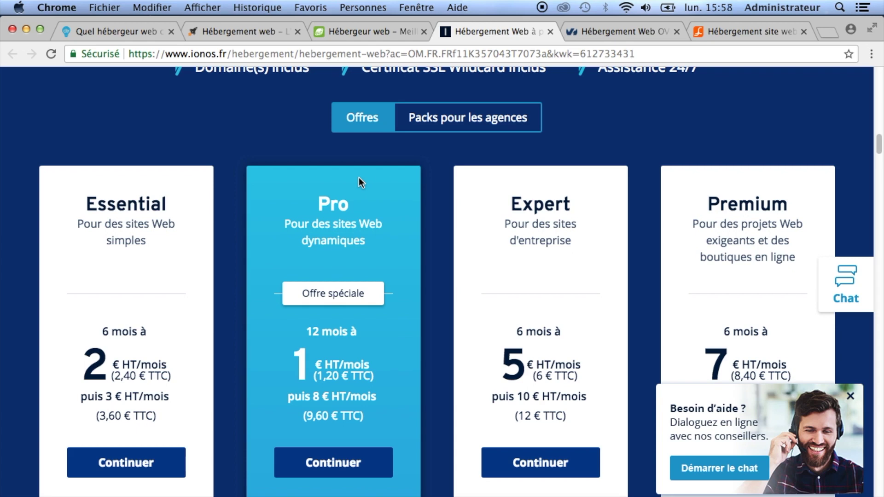
scroll(359, 177, down, 1)
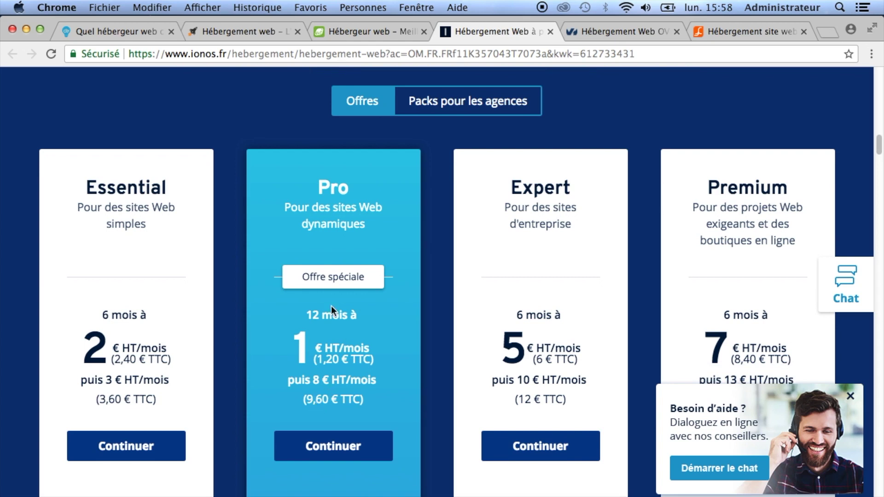
Step: Start the sign-up for the o2switch offer and look through the new-customer and existing-customer forms
click(224, 37)
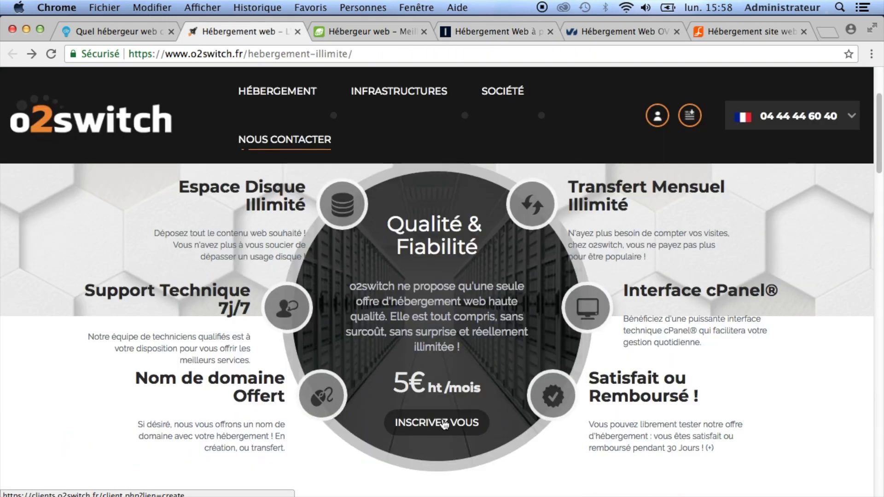
click(445, 425)
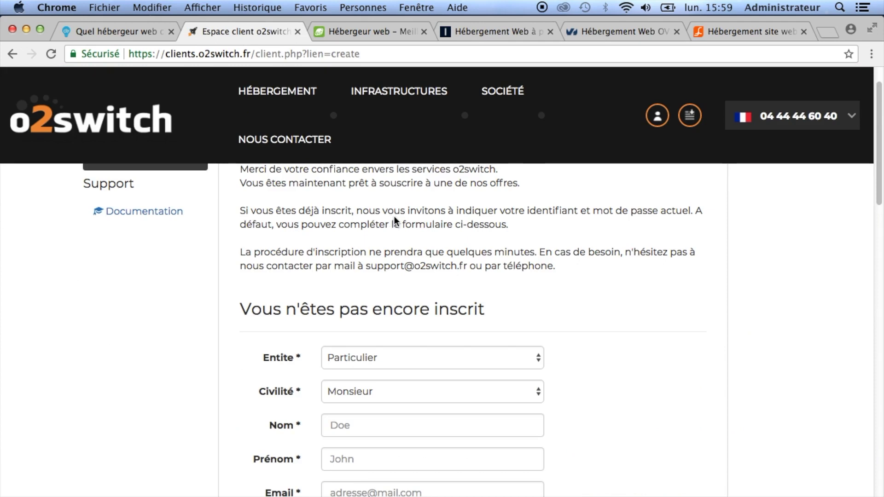
scroll(395, 216, down, 10)
scroll(395, 216, down, 7)
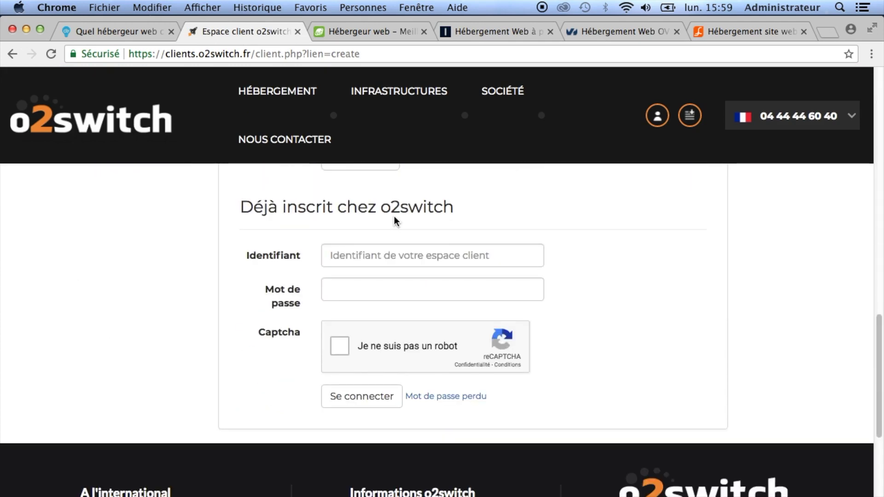
scroll(456, 251, up, 4)
scroll(535, 288, up, 10)
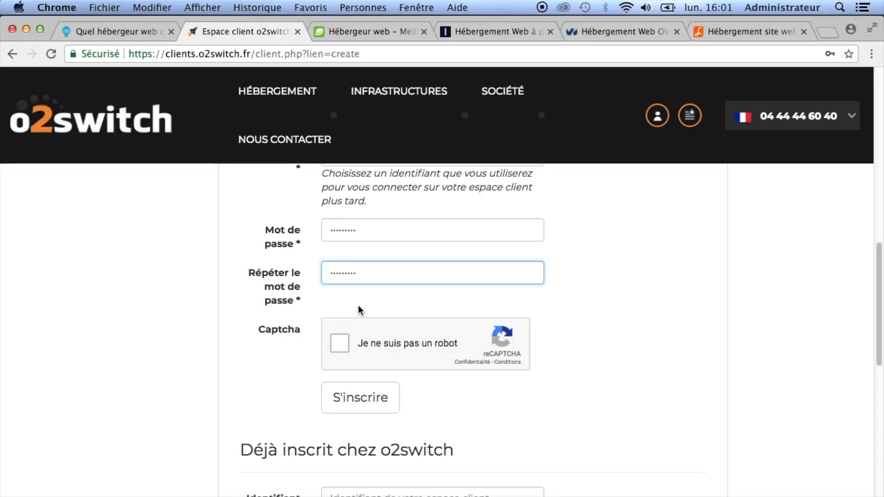
Step: Complete the "Je ne suis pas un robot" captcha and submit the o2switch registration form
click(359, 298)
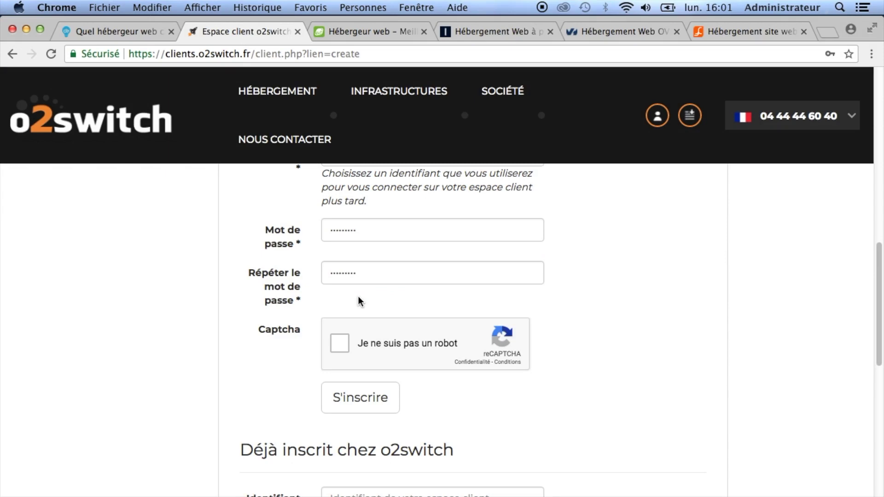
click(345, 340)
click(389, 399)
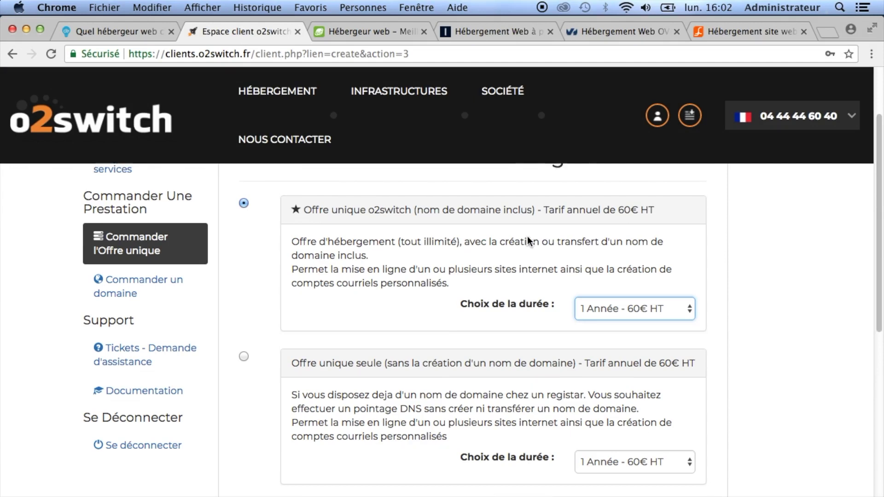
Step: Continue the order with the "Offre unique o2switch (nom de domaine inclus)" for a duration of 1 Année - 60€ HT
scroll(528, 236, up, 2)
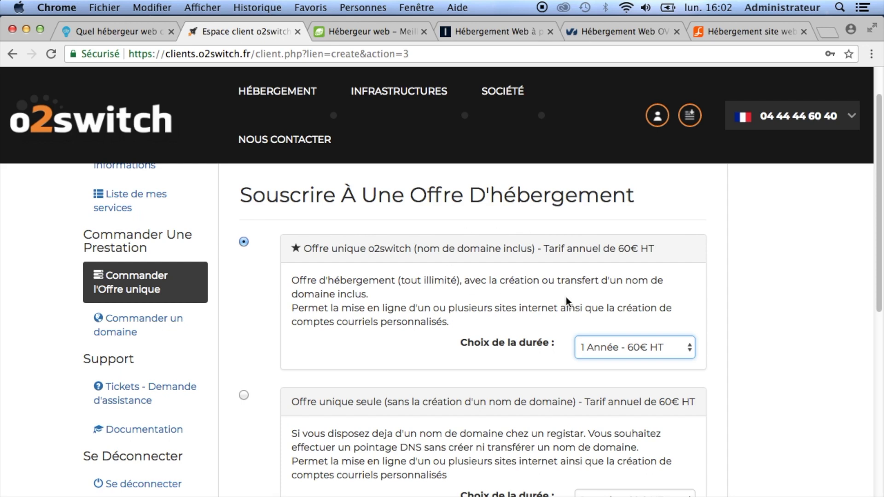
scroll(572, 251, down, 2)
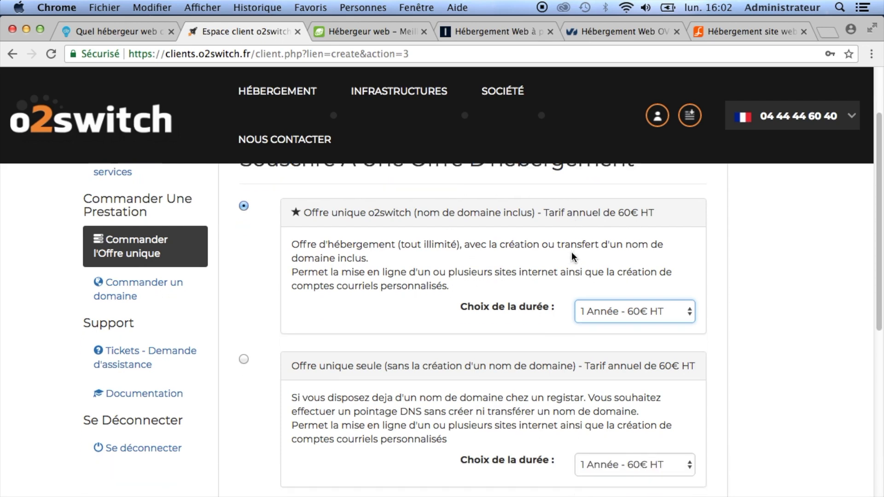
scroll(632, 265, up, 1)
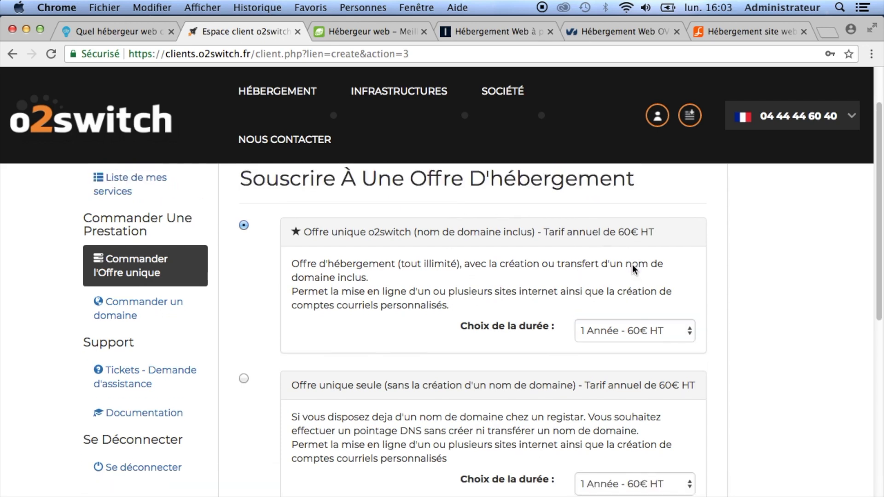
click(647, 331)
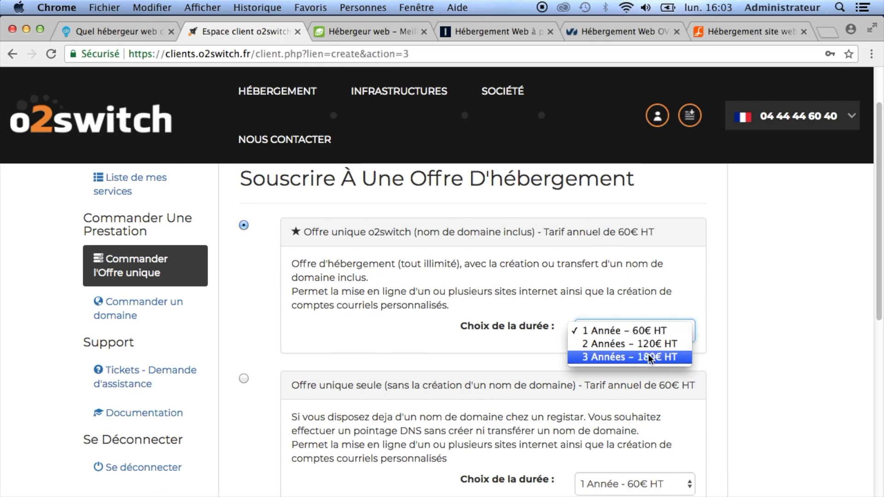
click(643, 330)
scroll(635, 283, down, 5)
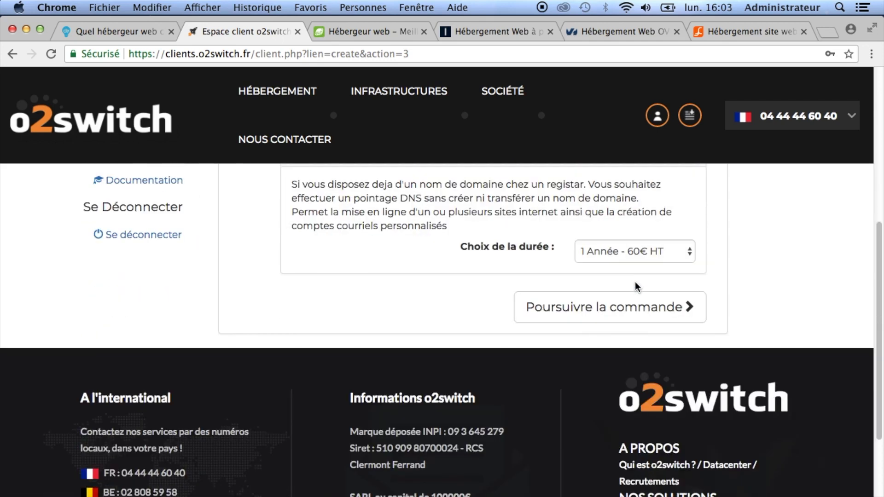
click(635, 315)
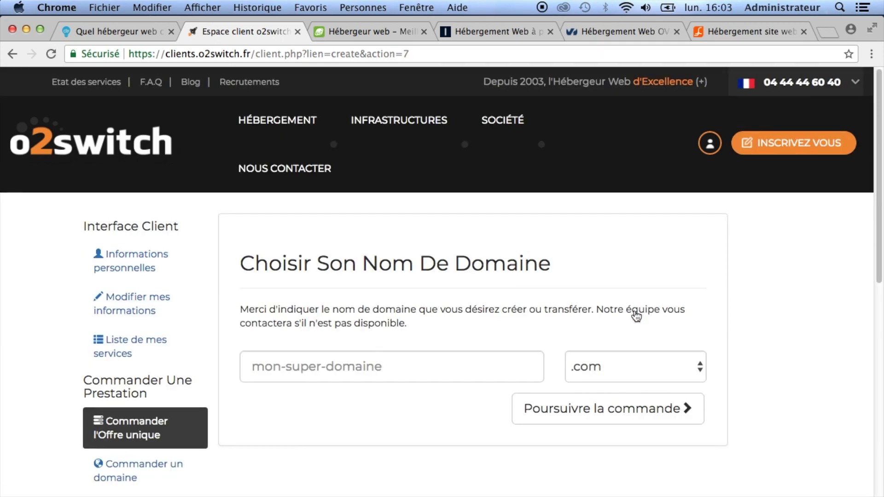
Step: Show the browser in full screen and enter akoara as the domain name for the hosting
key(ctrl+super+f)
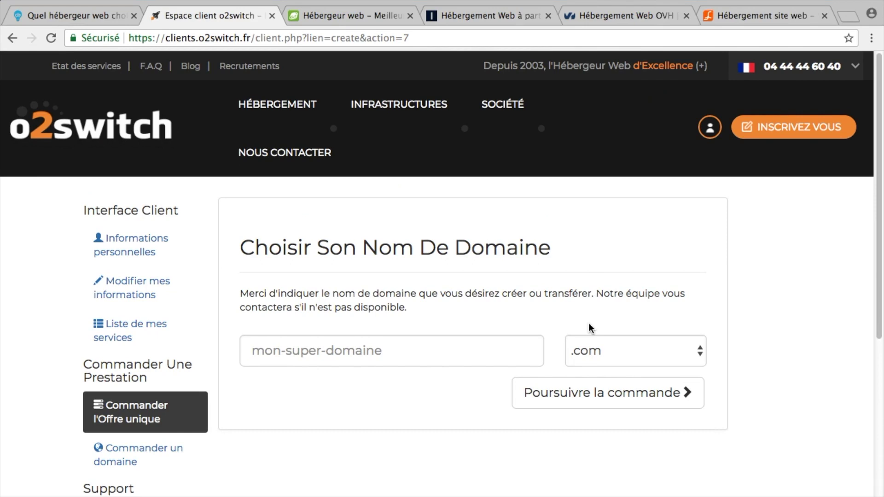
click(500, 346)
text(a)
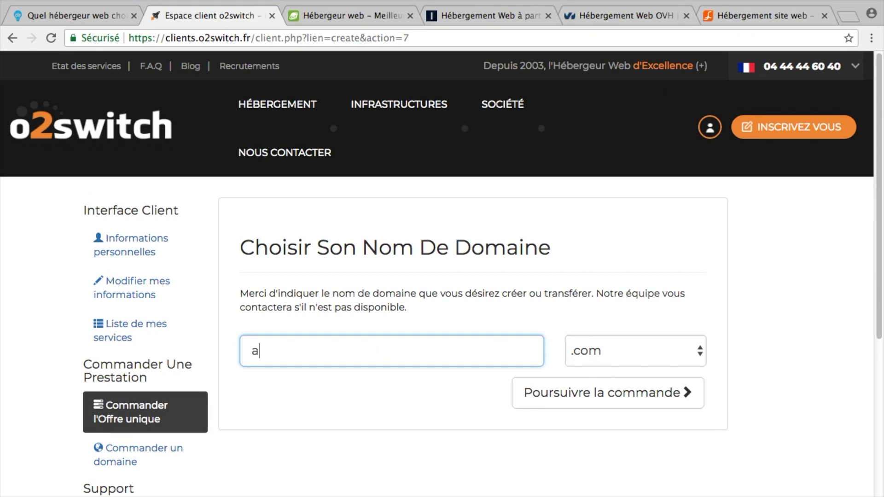
text(koara)
Step: Look through the available domain extensions, keep .com for the domain, and continue the order
click(697, 349)
scroll(678, 375, down, 3)
scroll(680, 376, down, 2)
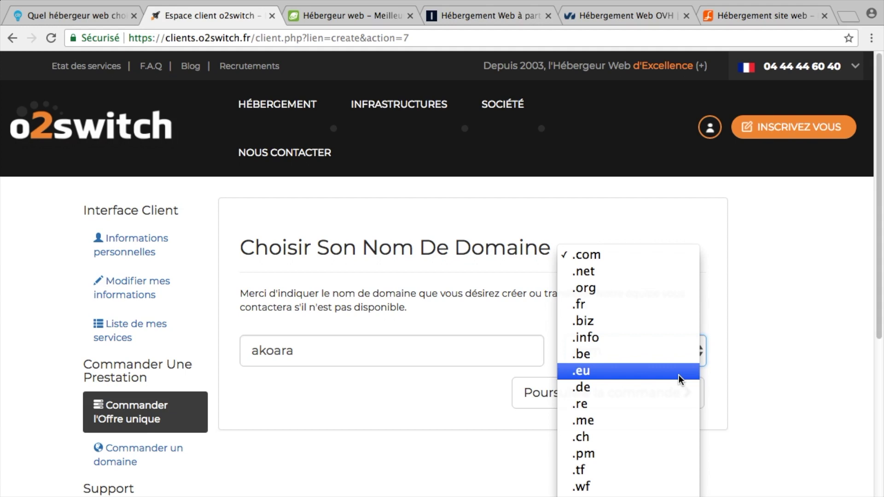
key(Escape)
click(694, 350)
click(709, 306)
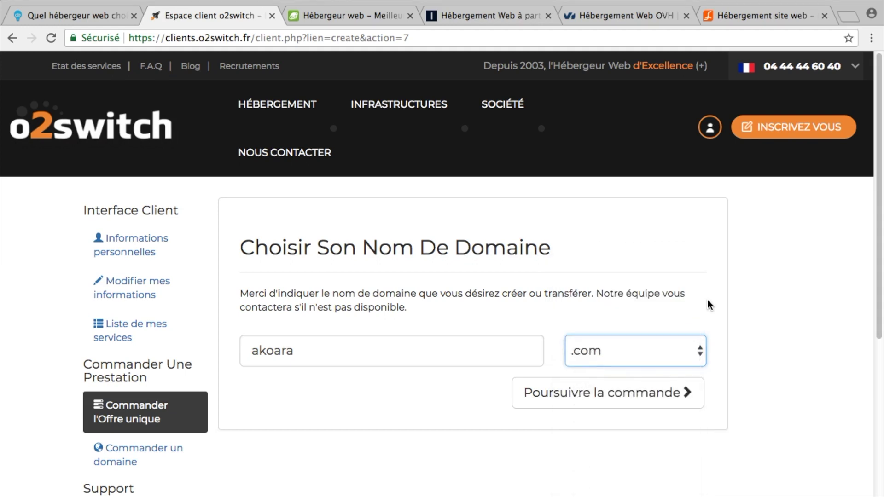
click(618, 395)
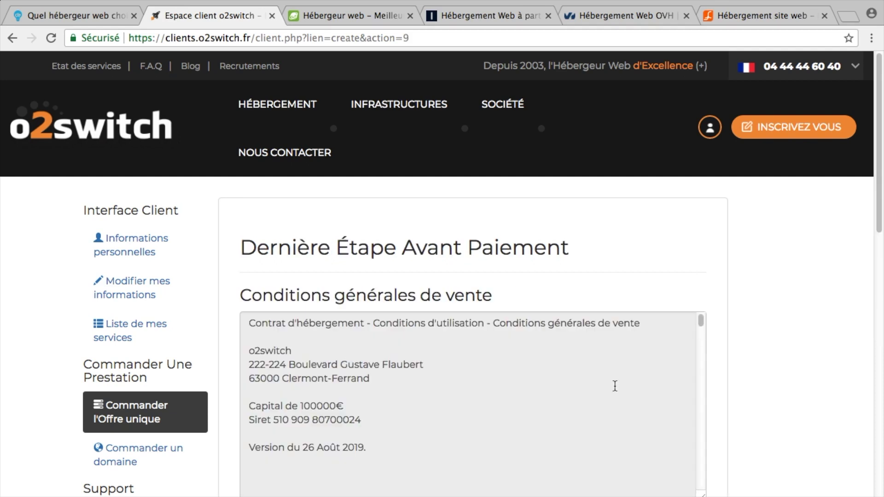
Step: Skim the general terms of sale and set the payment method to Paypal (Délais supplémentaires)
scroll(594, 373, down, 10)
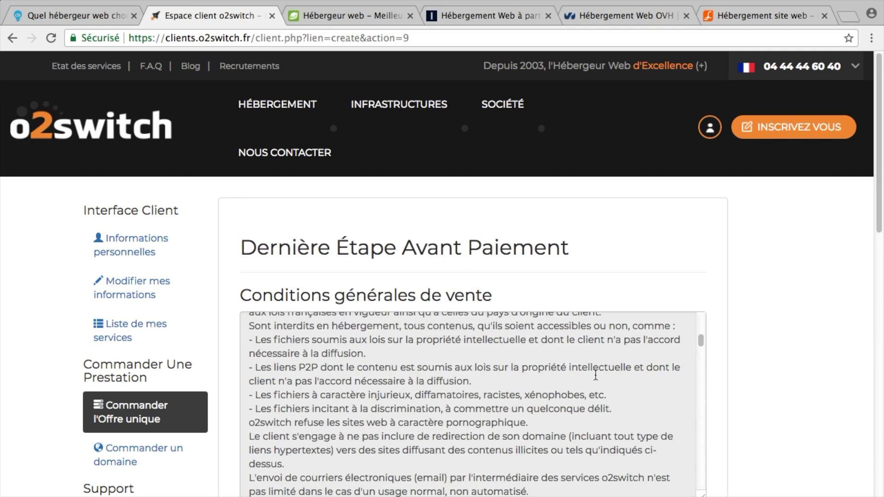
scroll(595, 377, up, 10)
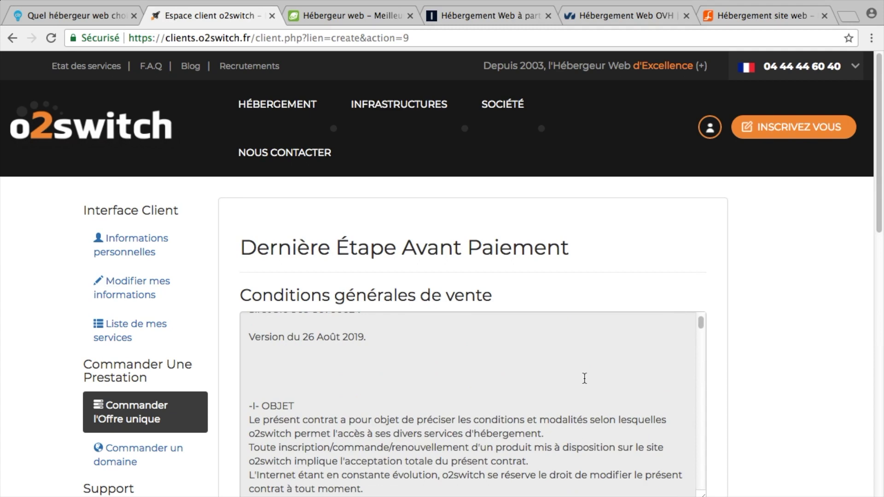
scroll(507, 304, down, 10)
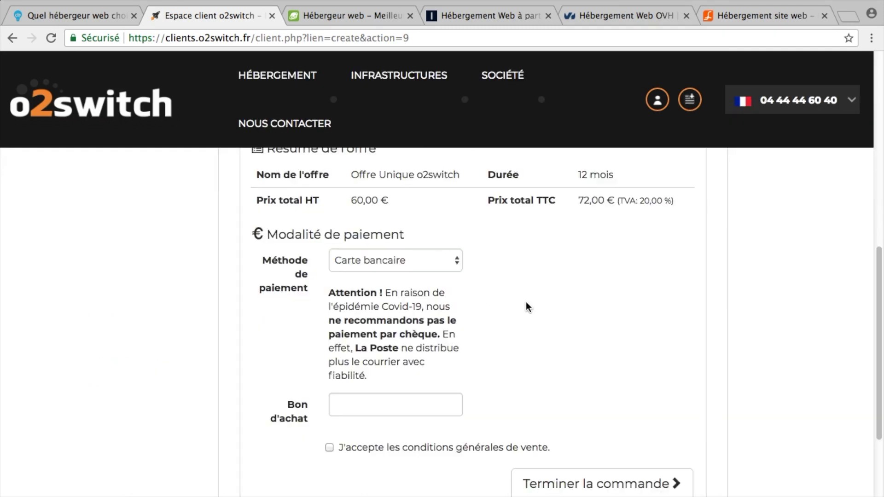
scroll(421, 215, down, 1)
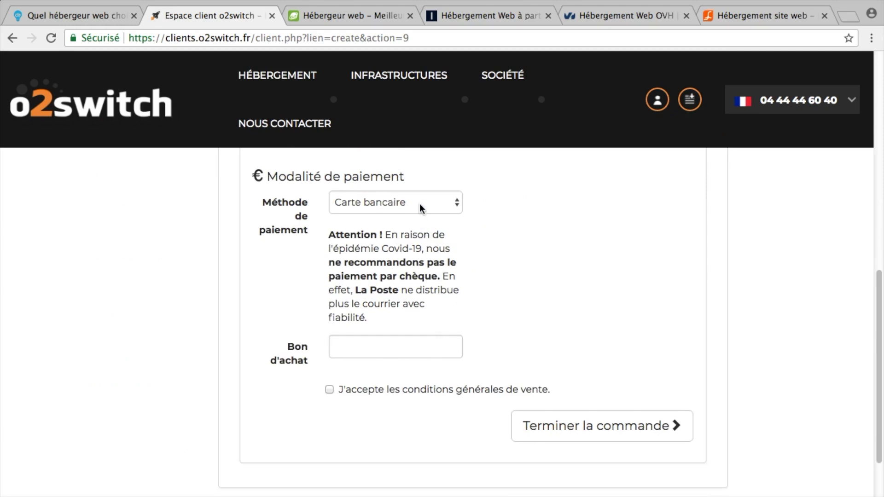
click(419, 204)
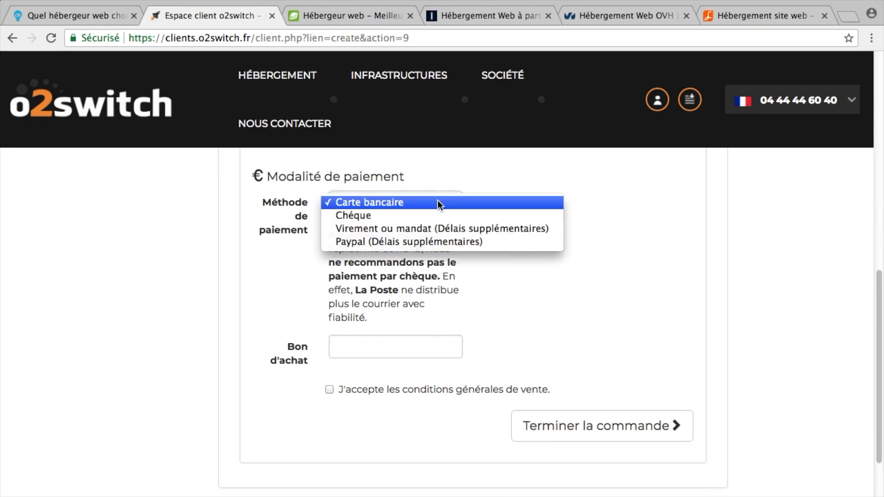
click(435, 241)
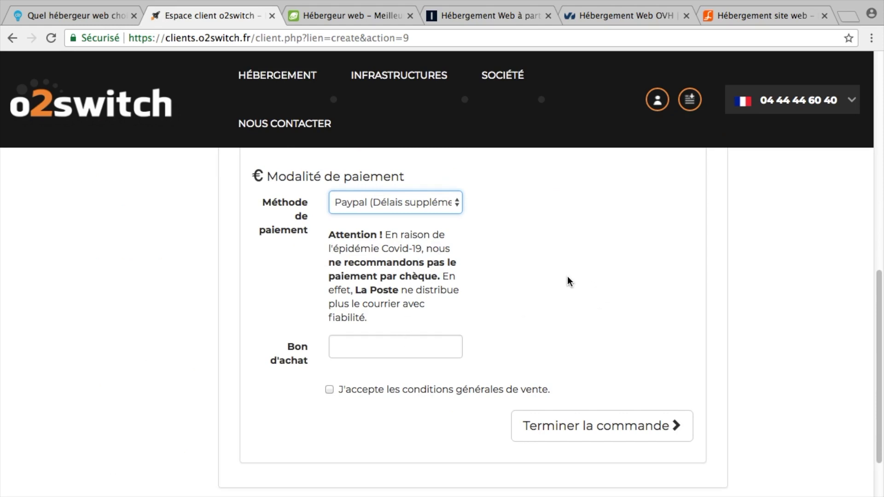
Step: Accept the general terms of sale, complete the order with its PayPal payment, and read through the order confirmation
click(329, 390)
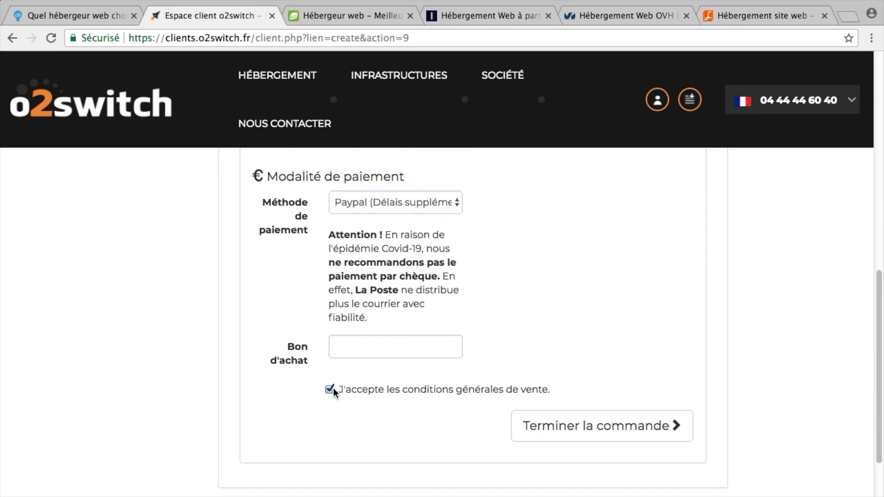
click(617, 426)
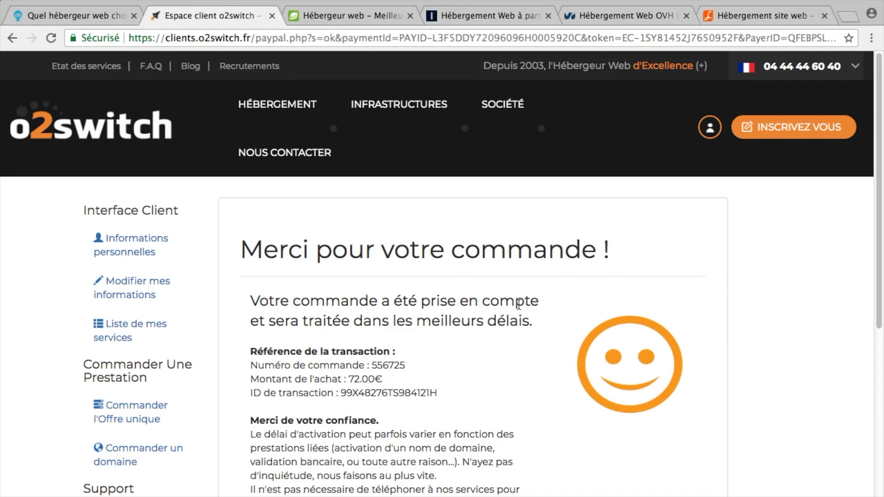
scroll(519, 304, down, 3)
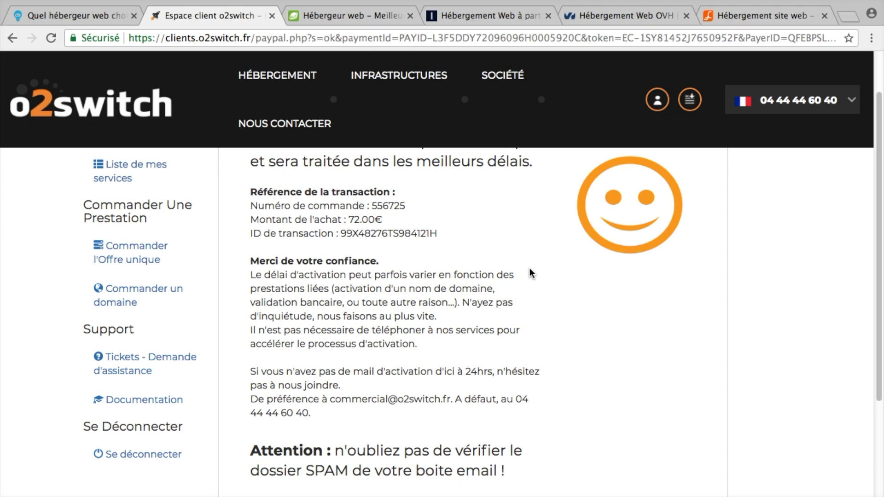
scroll(531, 273, up, 1)
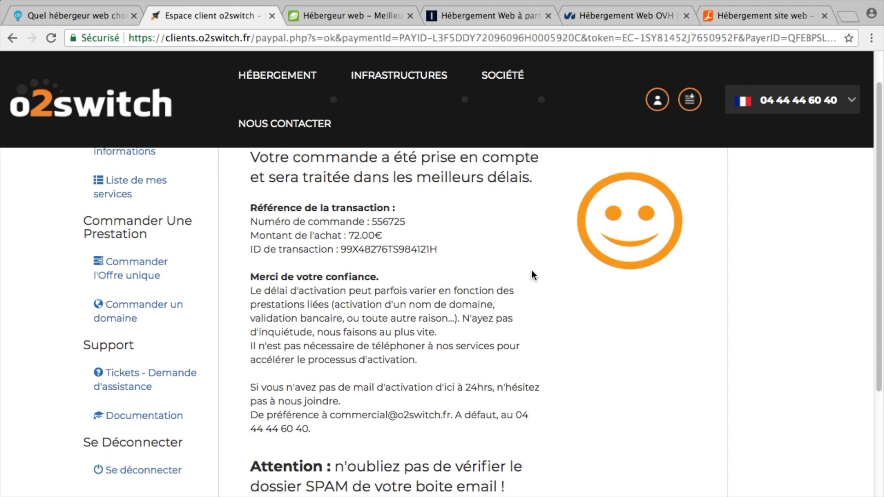